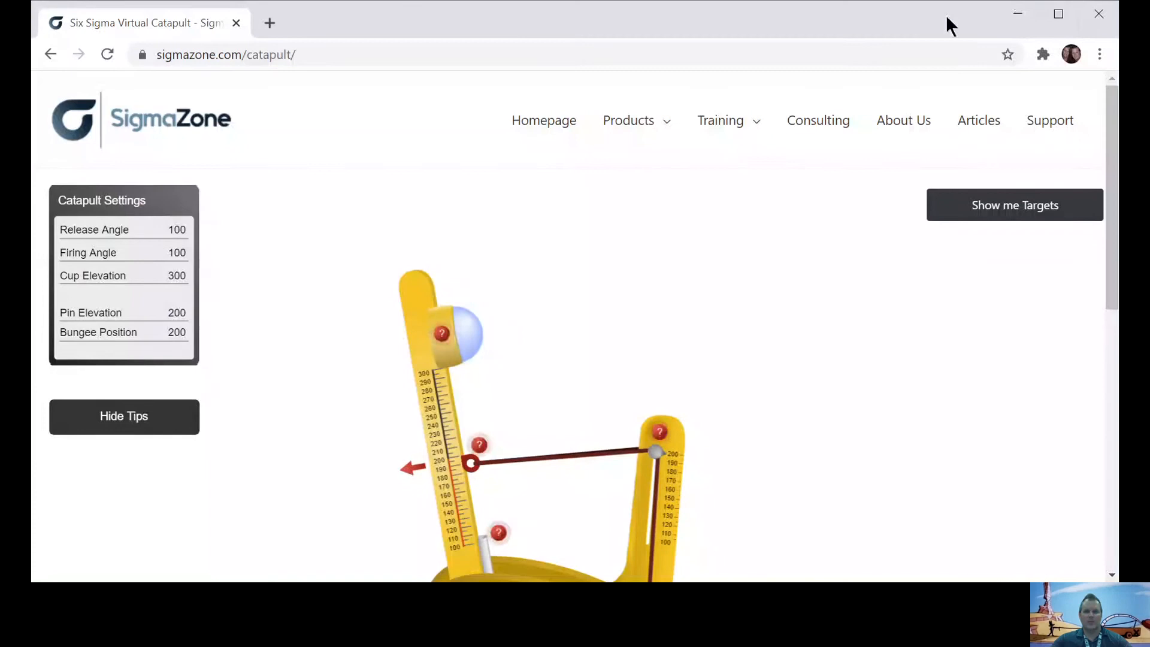
{"action": "left_click_drag", "start_coordinate": [1111, 180], "coordinate": [1112, 268]}
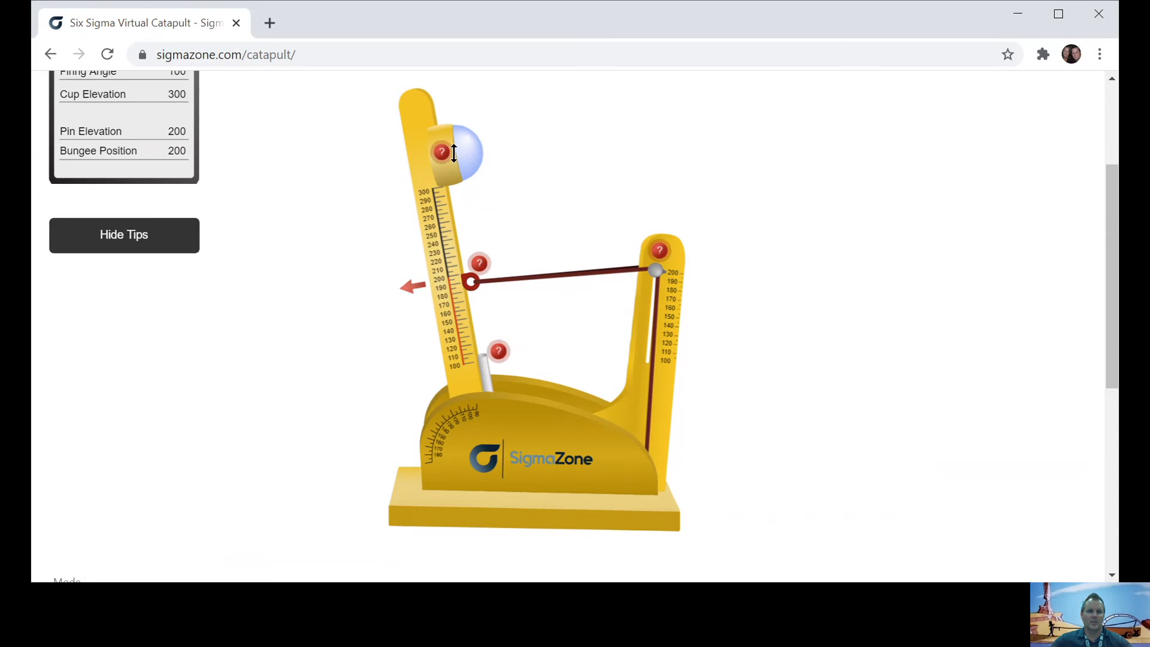
{"action": "left_click_drag", "start_coordinate": [459, 160], "coordinate": [440, 151]}
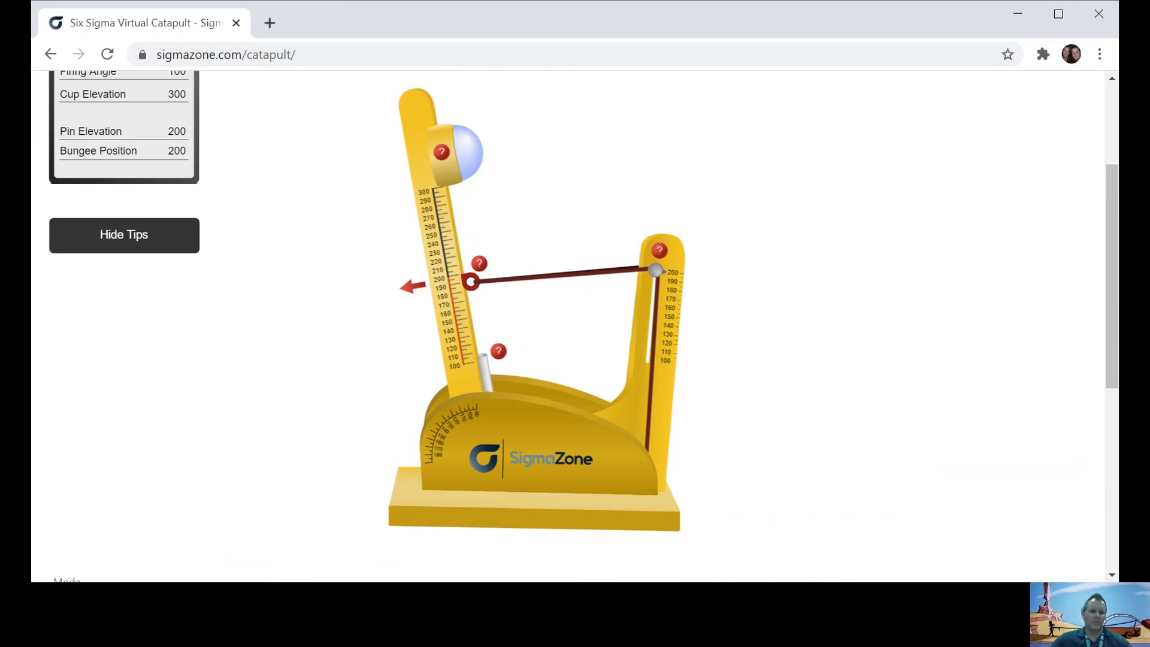
Step: Fire a shot at cup elevation 300, landing near 290, then reset with Fire Again
{"action": "left_click_drag", "start_coordinate": [417, 117], "coordinate": [193, 250]}
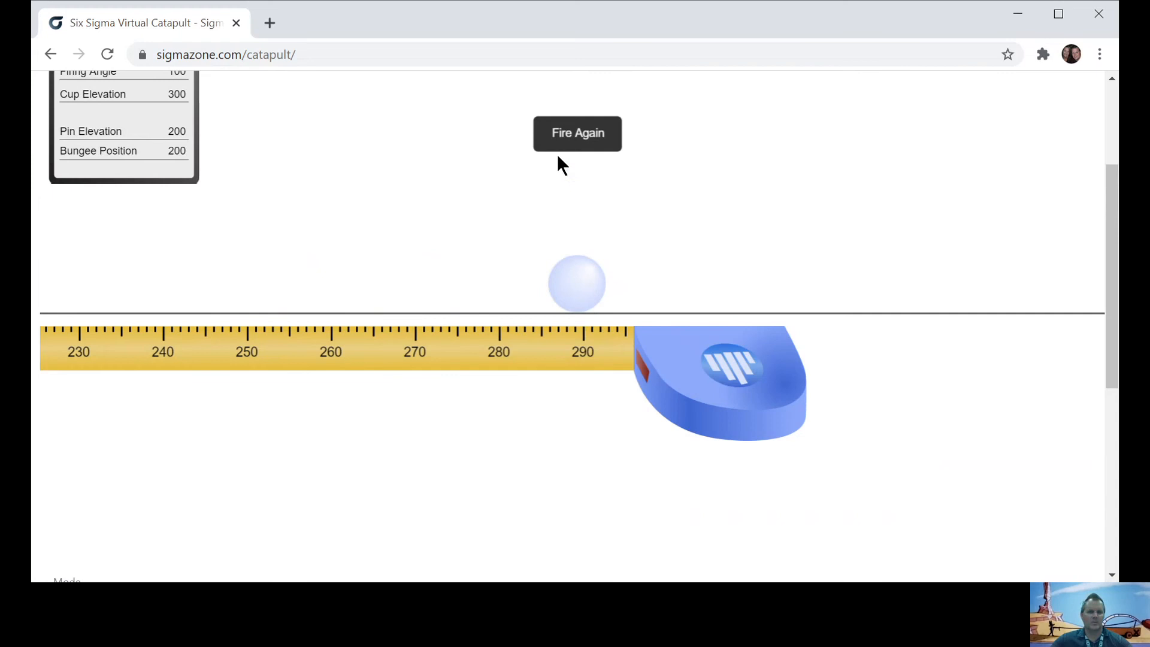
{"action": "left_click", "coordinate": [566, 140]}
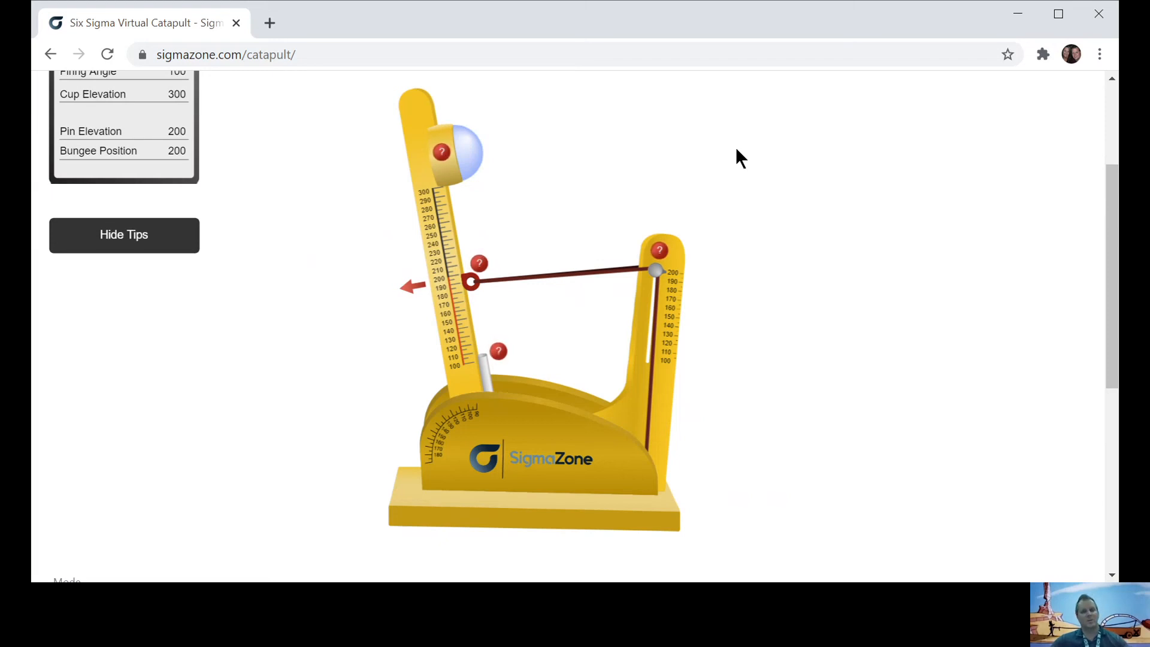
Step: Fire a second shot at cup elevation 300, landing near 260, then reset the catapult
{"action": "left_click_drag", "start_coordinate": [432, 146], "coordinate": [204, 218]}
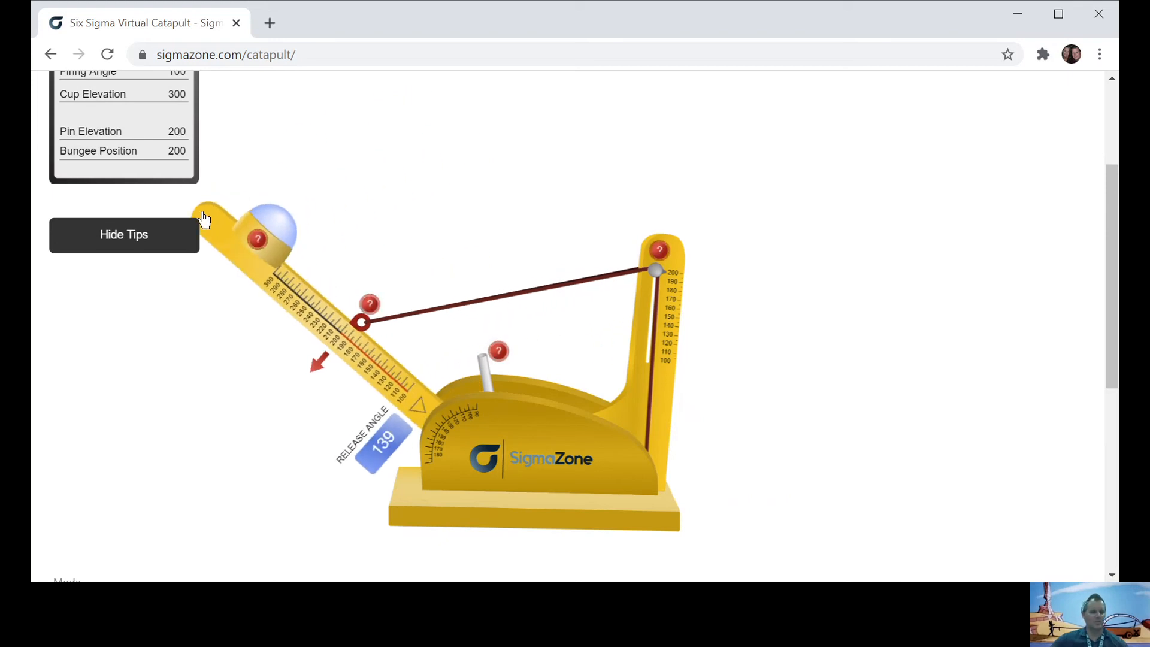
{"action": "left_click", "coordinate": [204, 218]}
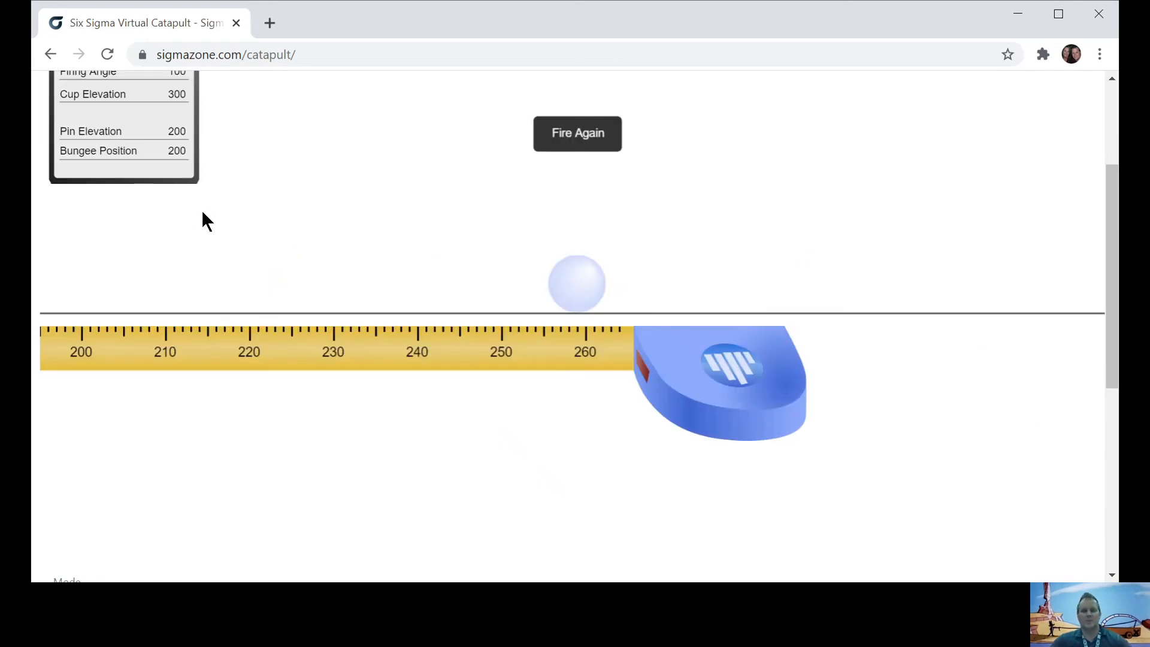
{"action": "left_click", "coordinate": [577, 134]}
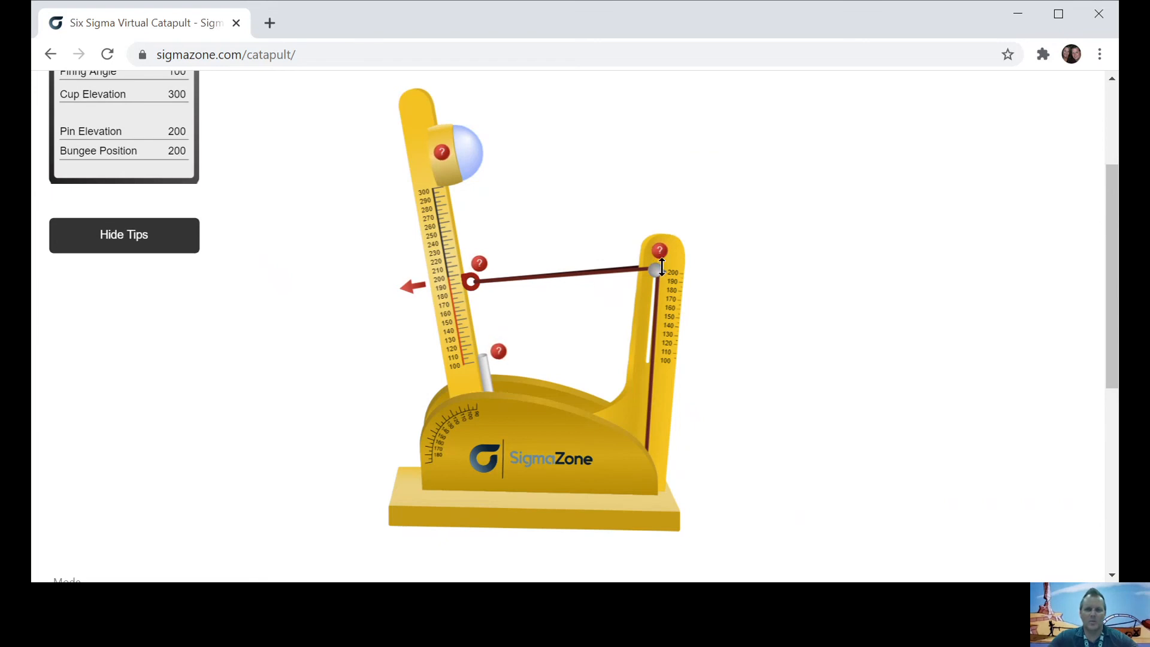
Step: Slide the pin down the right post until Pin Elevation reads 150
{"action": "left_click_drag", "start_coordinate": [660, 267], "coordinate": [651, 312]}
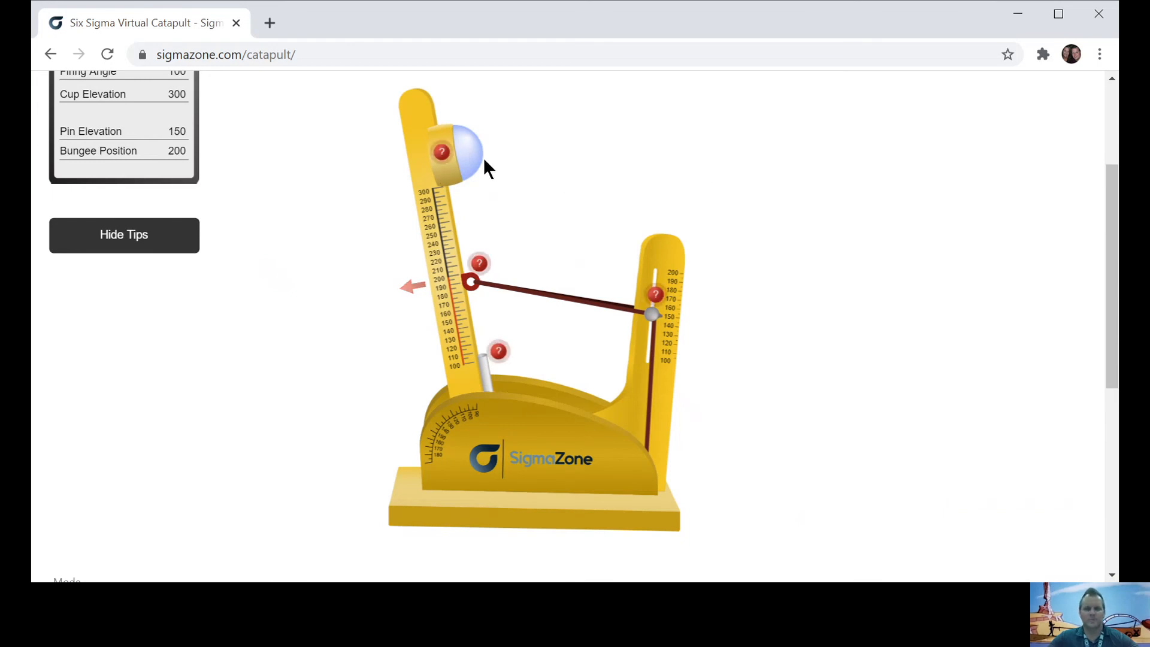
{"action": "mouse_move", "coordinate": [498, 351]}
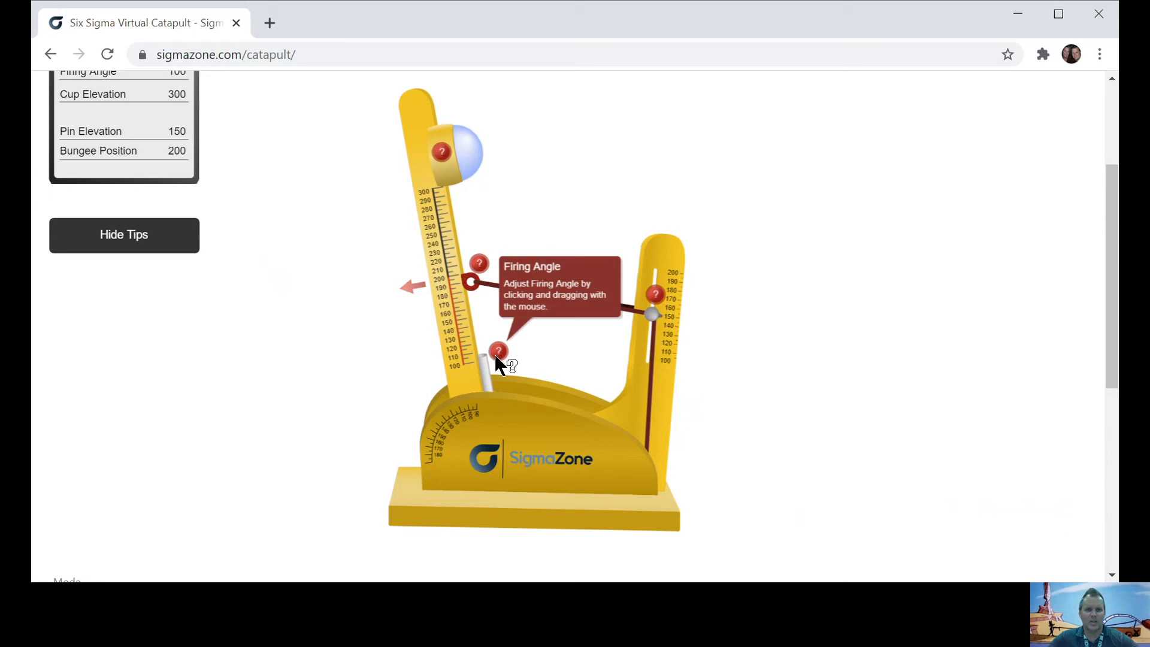
Step: Tilt the catapult base until Firing Angle reads 120
{"action": "left_click_drag", "start_coordinate": [485, 364], "coordinate": [451, 364]}
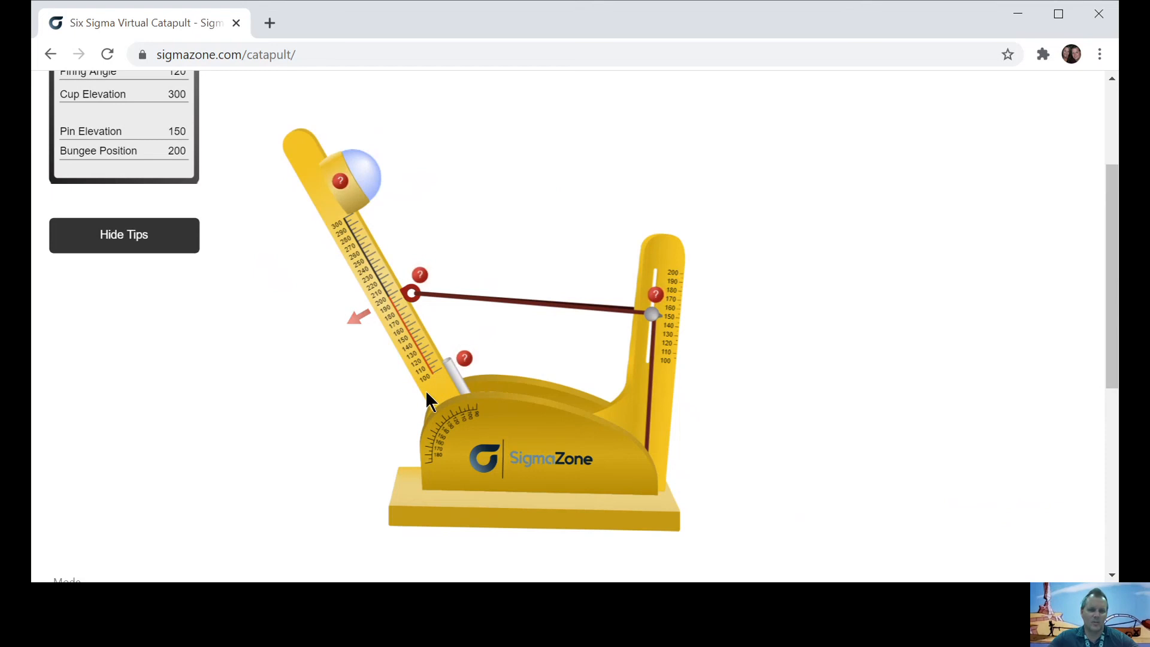
{"action": "mouse_move", "coordinate": [329, 210]}
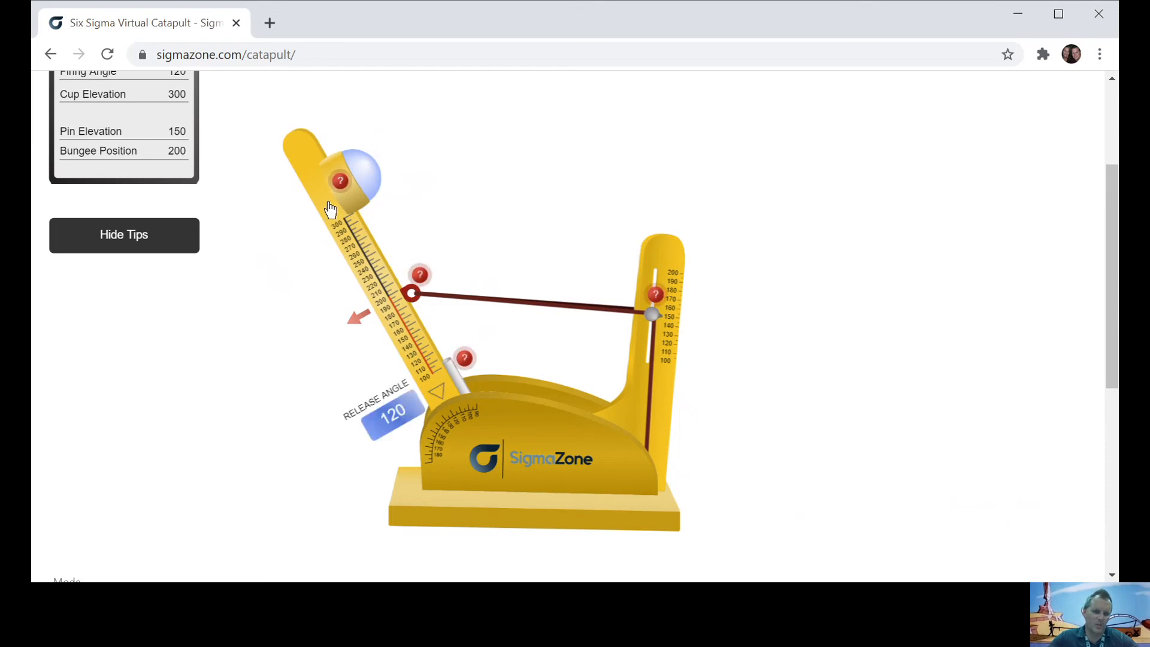
Step: Test the arm without launching, then slide the cup down to elevation 200
{"action": "mouse_move", "coordinate": [318, 214]}
{"action": "left_mouse_down"}
{"action": "mouse_move", "coordinate": [251, 232]}
{"action": "mouse_move", "coordinate": [205, 276]}
{"action": "left_mouse_up"}
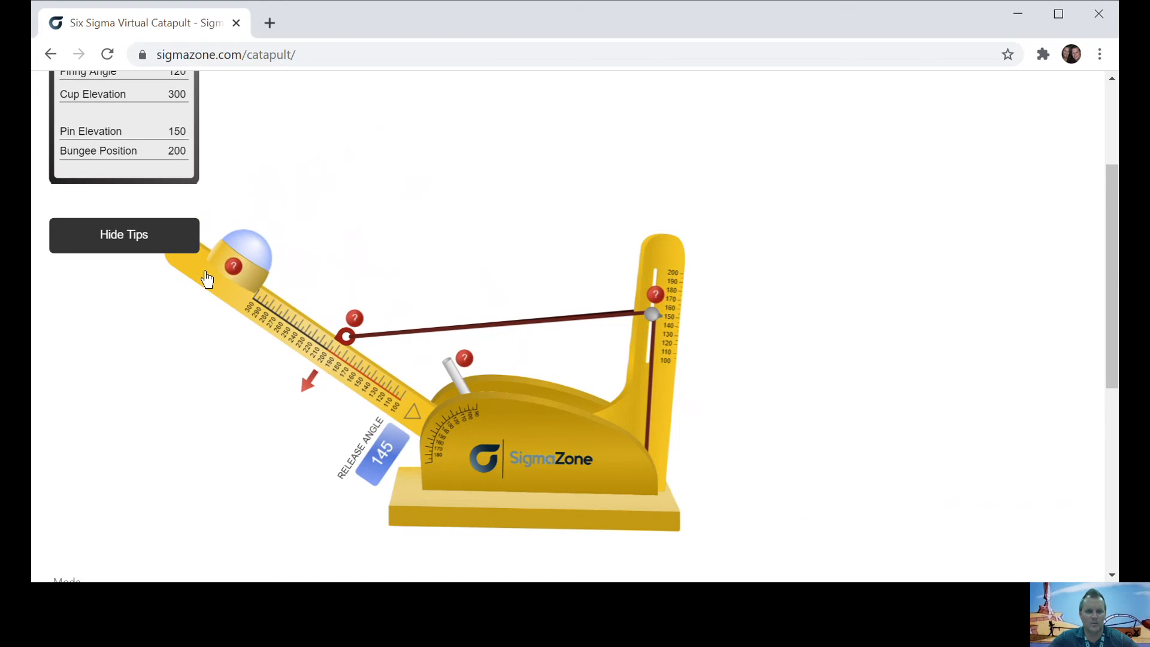
{"action": "mouse_move", "coordinate": [206, 276]}
{"action": "left_mouse_down"}
{"action": "mouse_move", "coordinate": [279, 257]}
{"action": "mouse_move", "coordinate": [365, 259]}
{"action": "left_mouse_up"}
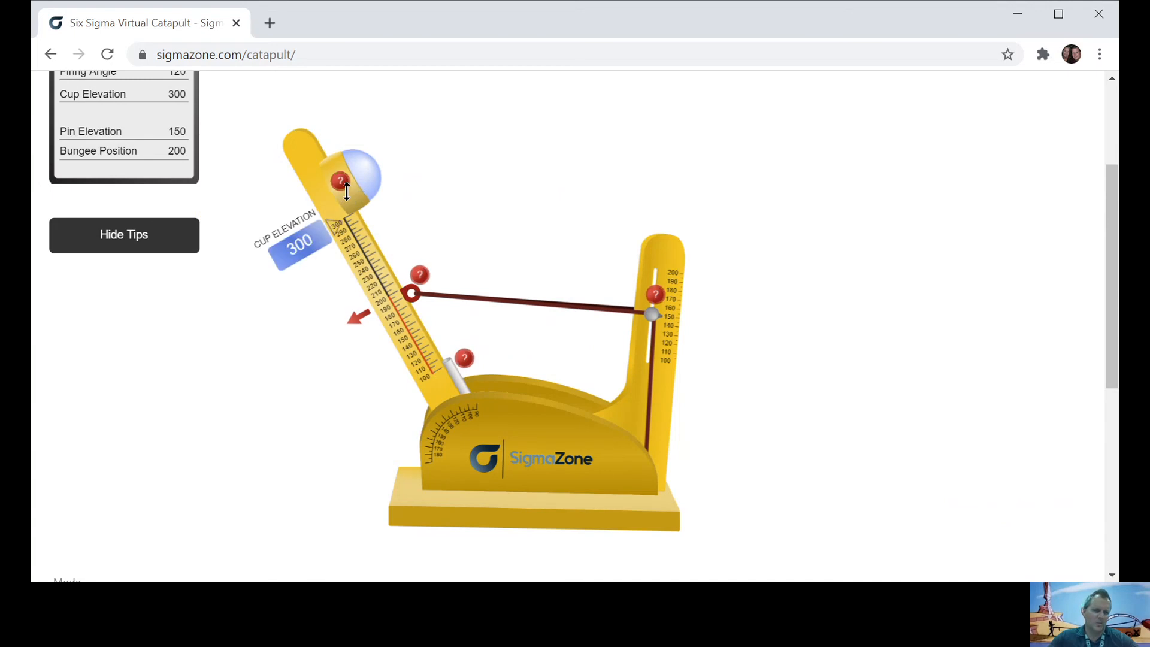
{"action": "left_click_drag", "start_coordinate": [346, 186], "coordinate": [388, 308]}
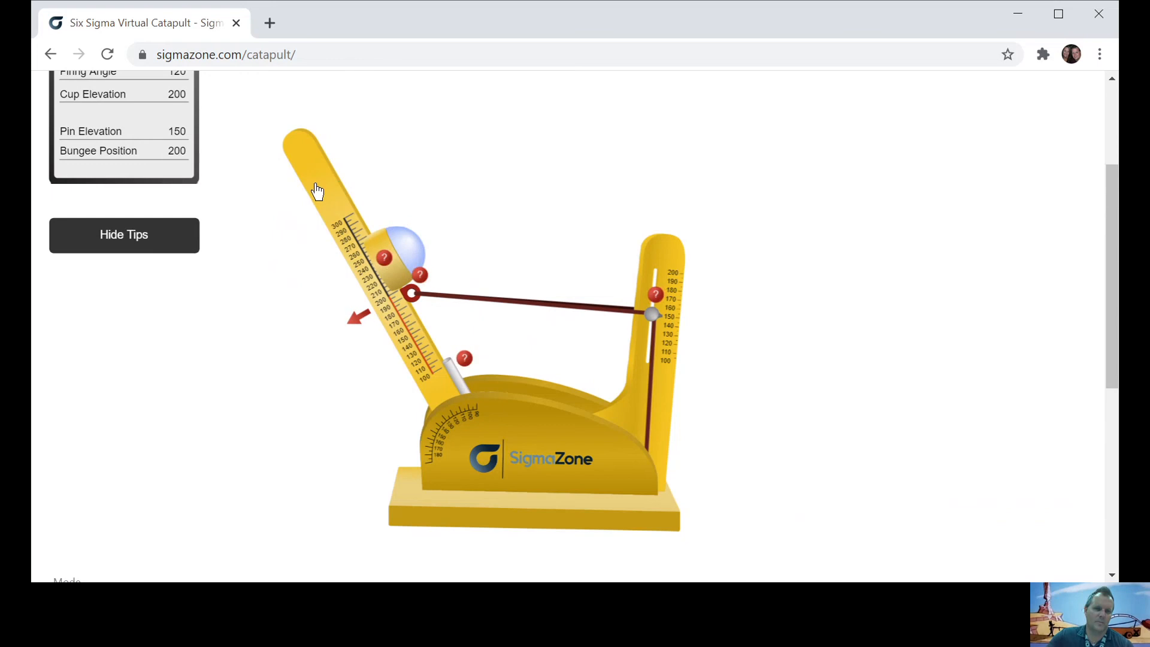
Step: Pull the arm back to about 145 and fire at cup elevation 200, landing around 124
{"action": "mouse_move", "coordinate": [314, 189]}
{"action": "left_mouse_down"}
{"action": "mouse_move", "coordinate": [232, 269]}
{"action": "mouse_move", "coordinate": [224, 293]}
{"action": "left_mouse_up"}
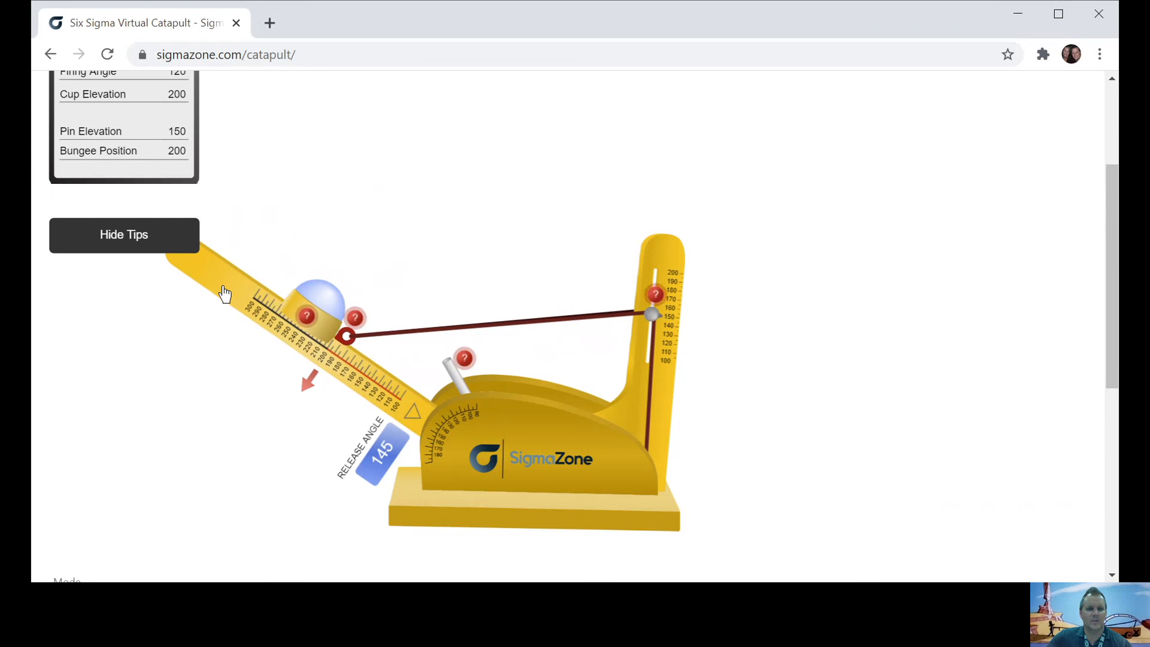
{"action": "left_click", "coordinate": [223, 293]}
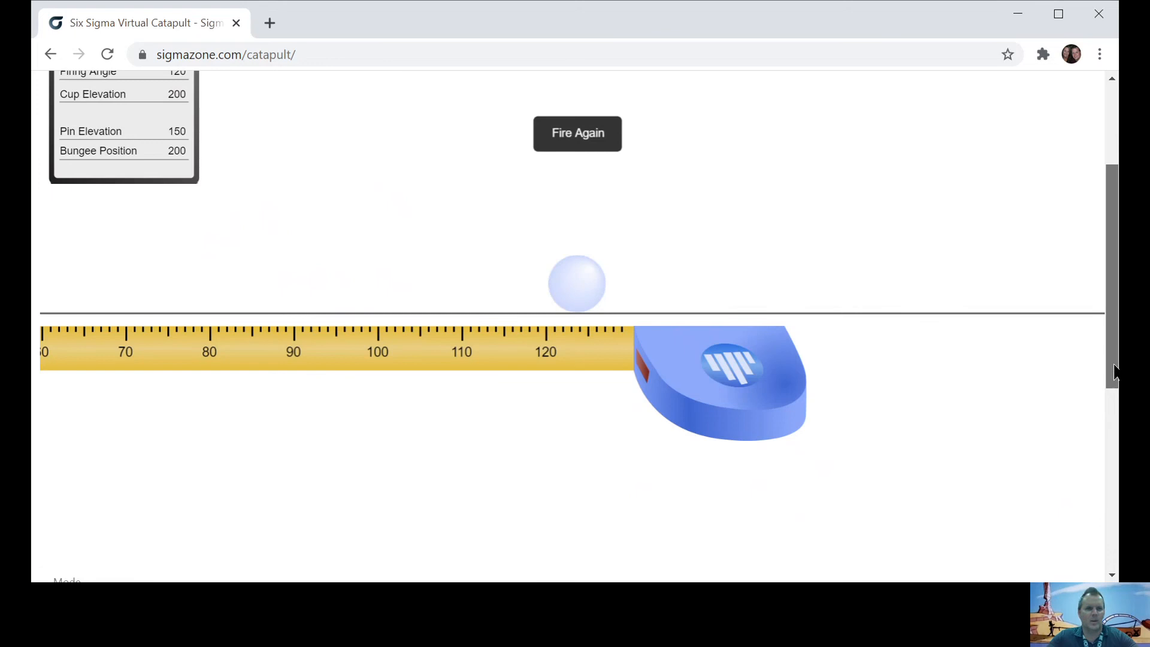
{"action": "left_click_drag", "start_coordinate": [1112, 364], "coordinate": [1114, 309]}
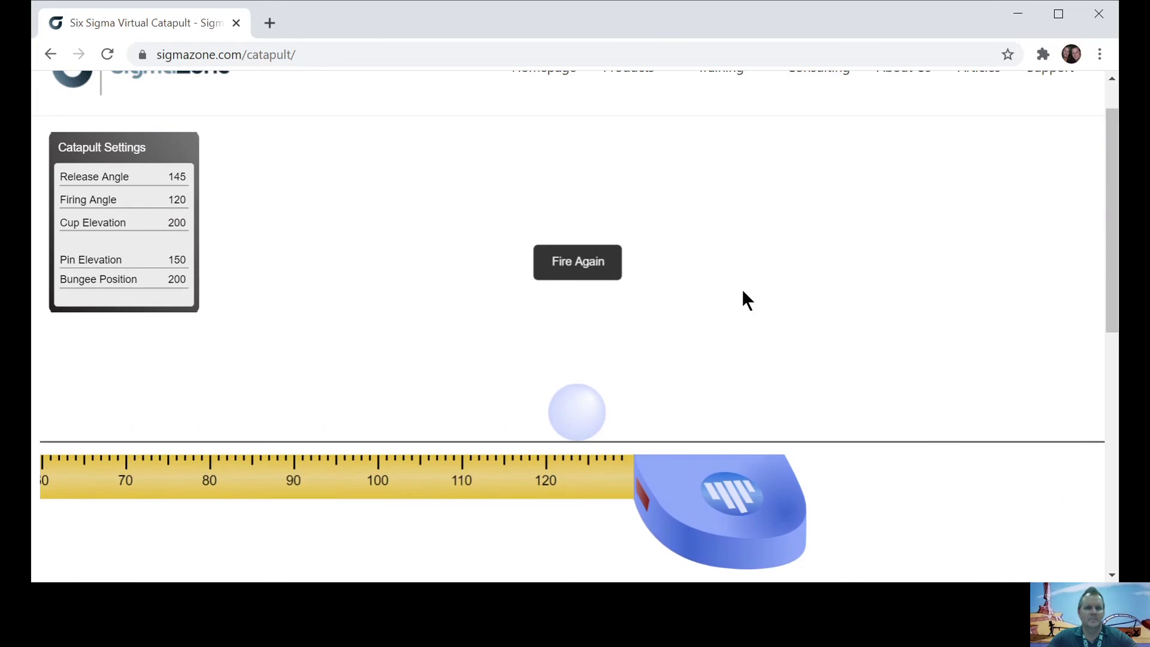
Step: Reset with Fire Again and draw the arm back to release angle 145
{"action": "left_click", "coordinate": [611, 269]}
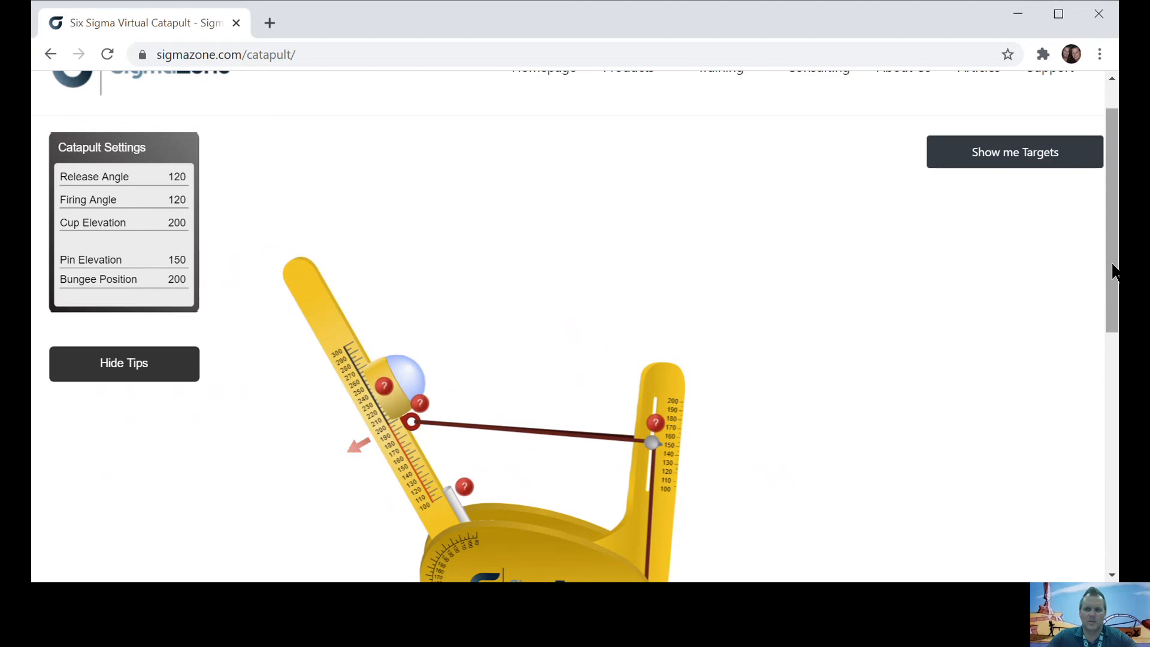
{"action": "left_click_drag", "start_coordinate": [1112, 260], "coordinate": [1113, 319]}
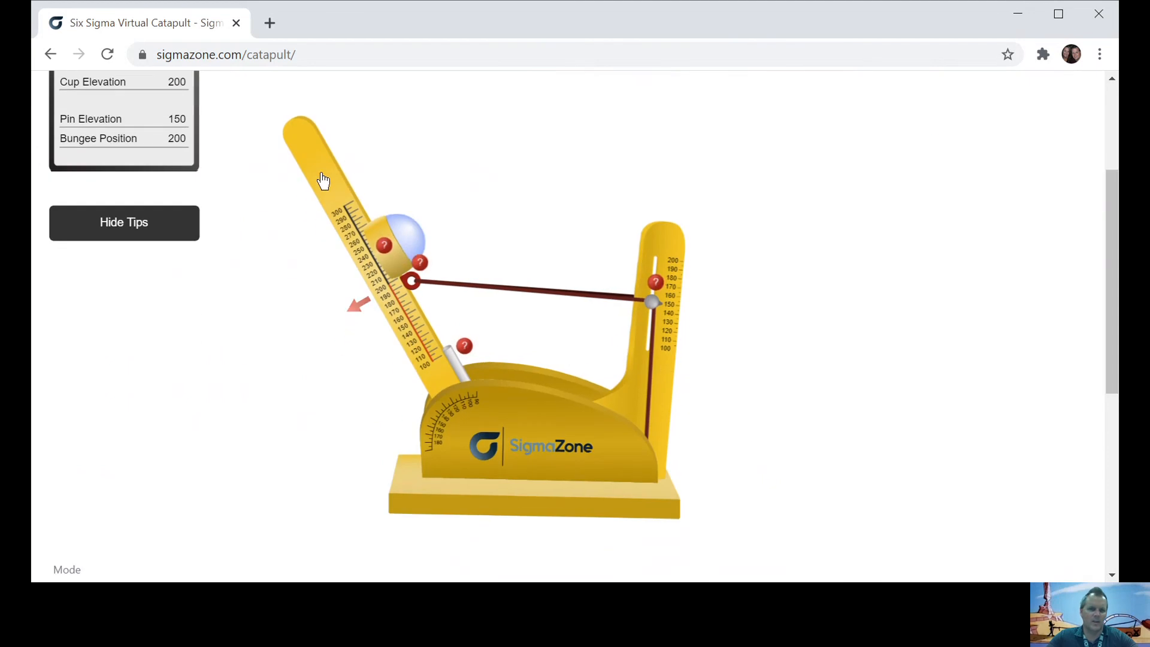
{"action": "left_click_drag", "start_coordinate": [302, 158], "coordinate": [227, 278]}
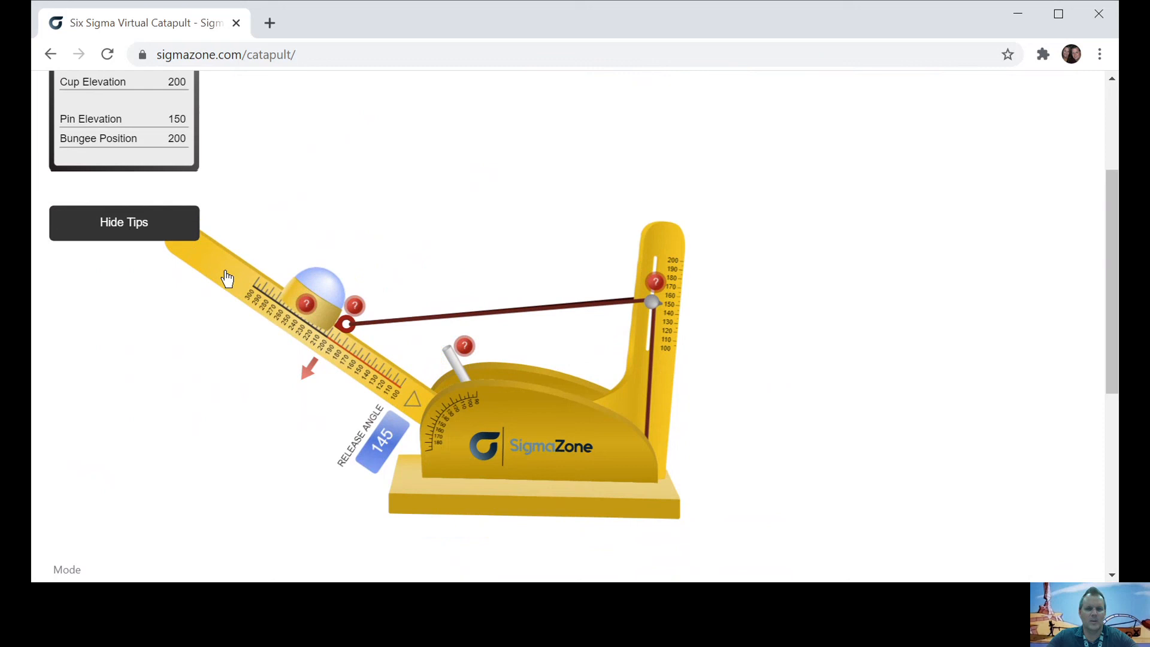
Step: Release the arm for another cup-200 shot landing around 127, then reset the setup
{"action": "left_click_drag", "start_coordinate": [227, 277], "coordinate": [227, 277]}
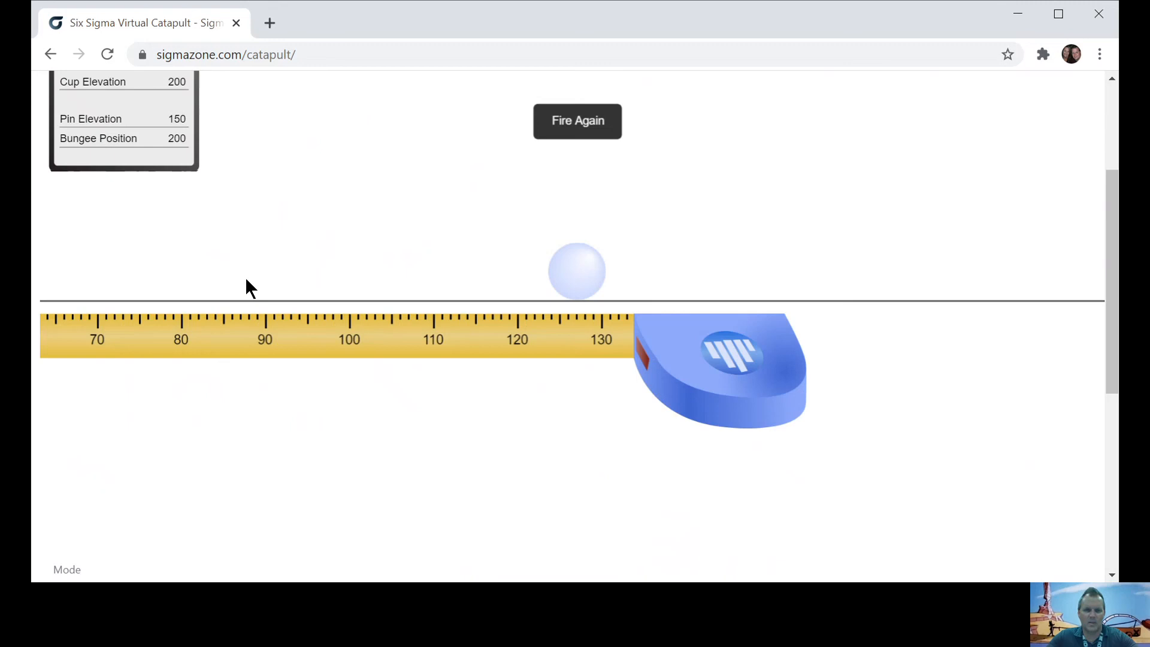
{"action": "left_click", "coordinate": [589, 126]}
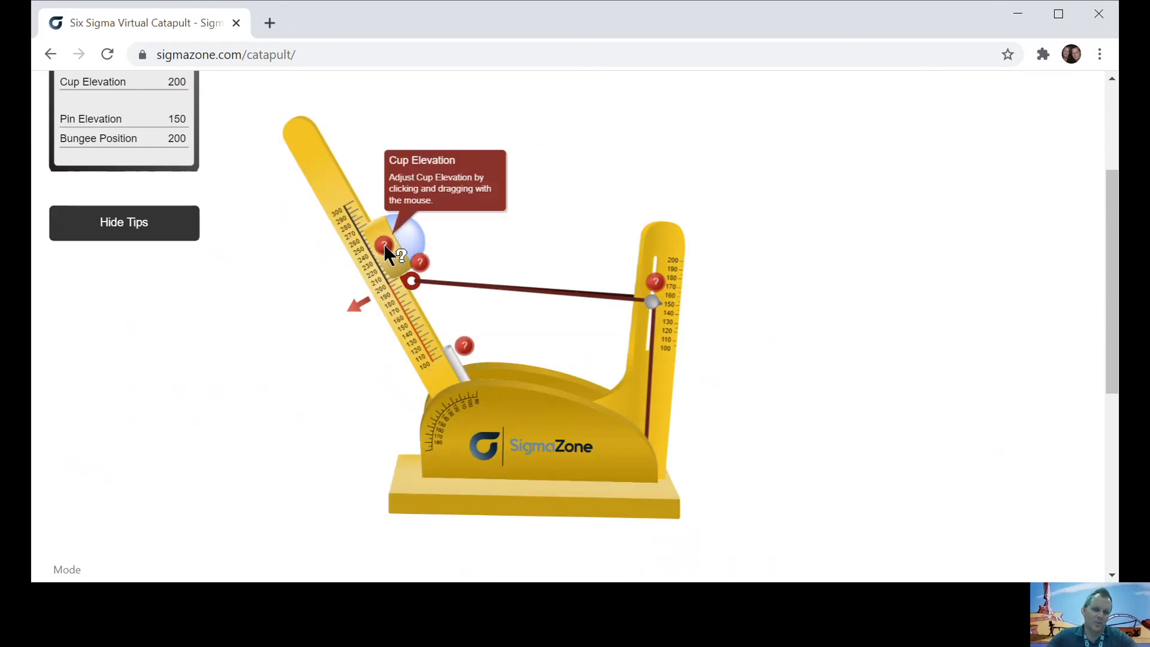
Step: Slide the cup up to elevation 250 and draw the arm back to release angle 145
{"action": "left_click_drag", "start_coordinate": [393, 251], "coordinate": [378, 206]}
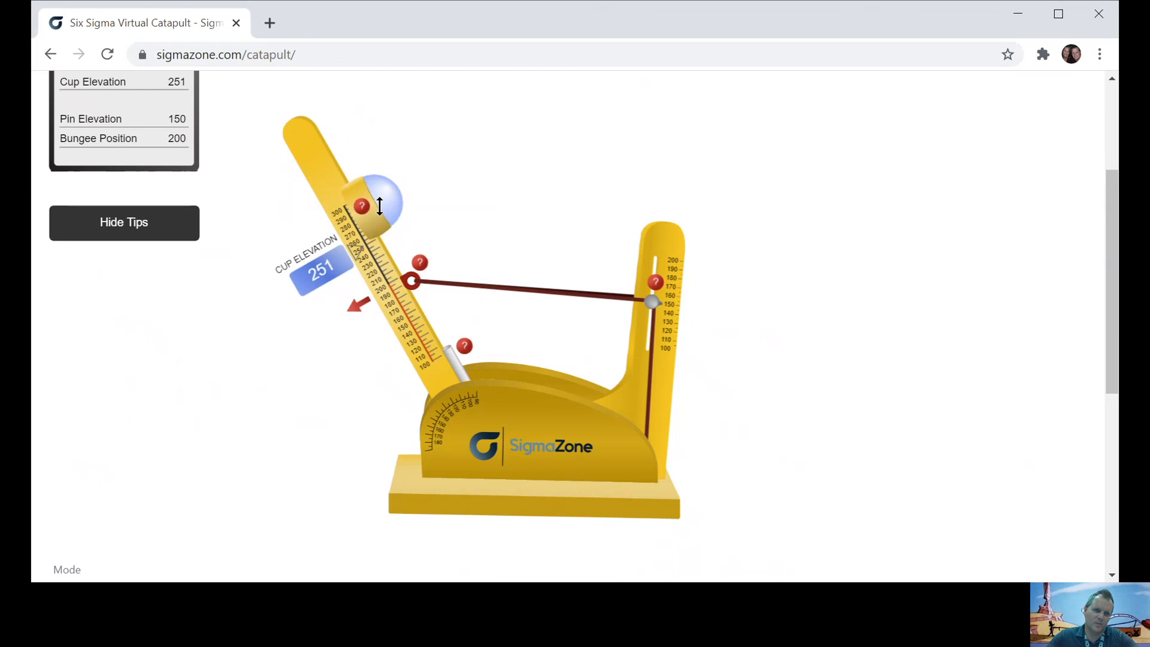
{"action": "left_click_drag", "start_coordinate": [377, 207], "coordinate": [386, 205]}
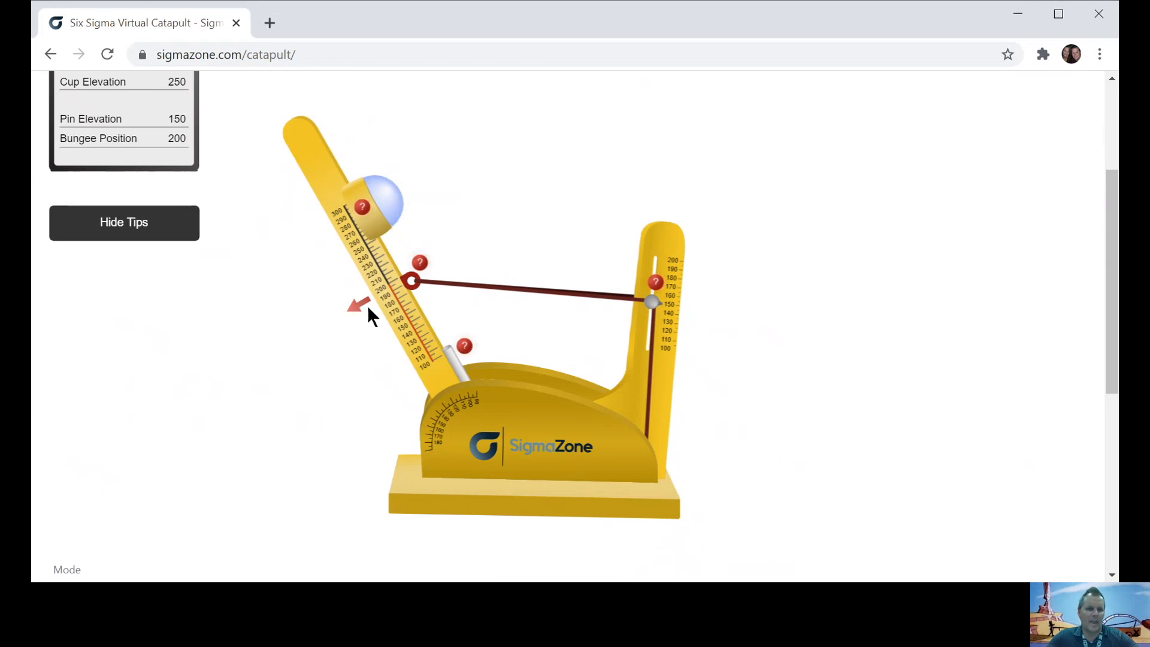
{"action": "left_click_drag", "start_coordinate": [308, 179], "coordinate": [220, 270]}
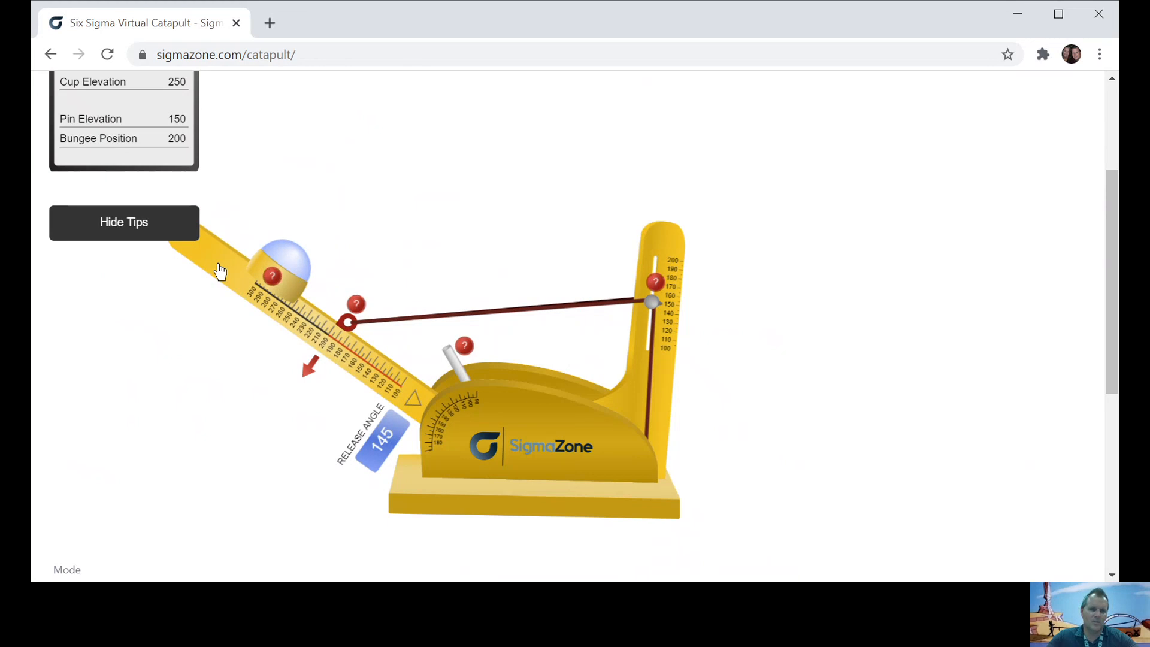
Step: Release the arm to fire at cup elevation 250, landing around 173 on the tape
{"action": "left_click_drag", "start_coordinate": [220, 270], "coordinate": [220, 270]}
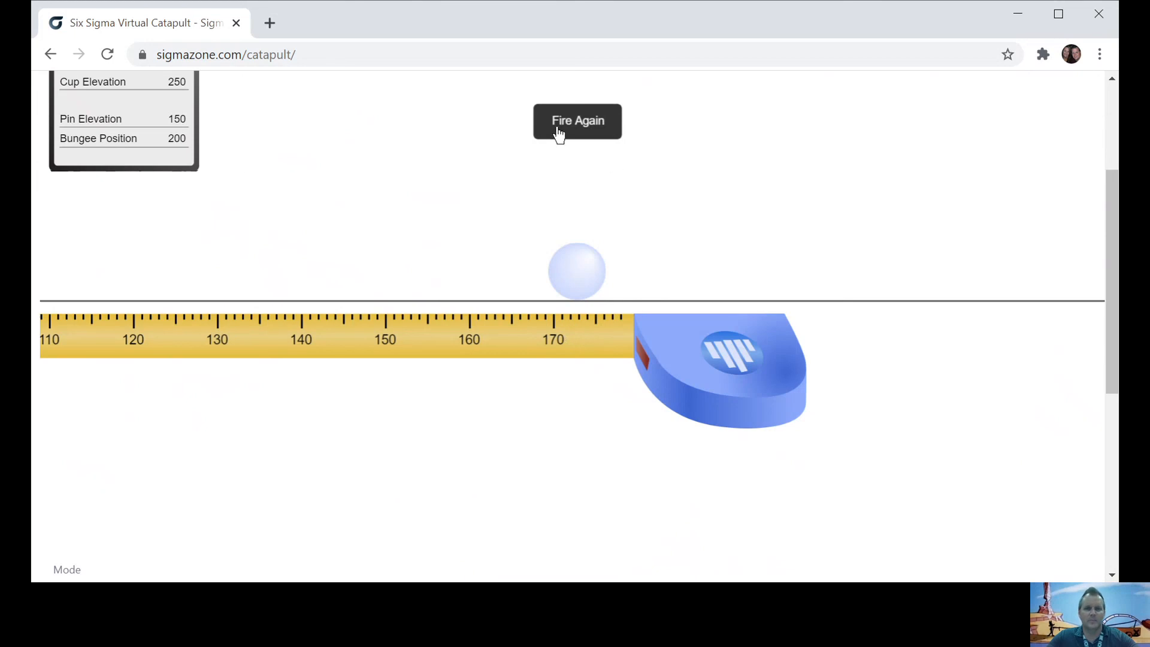
Step: Reset for another shot, set cup elevation 300 and draw the arm to release angle 145
{"action": "left_click", "coordinate": [578, 120]}
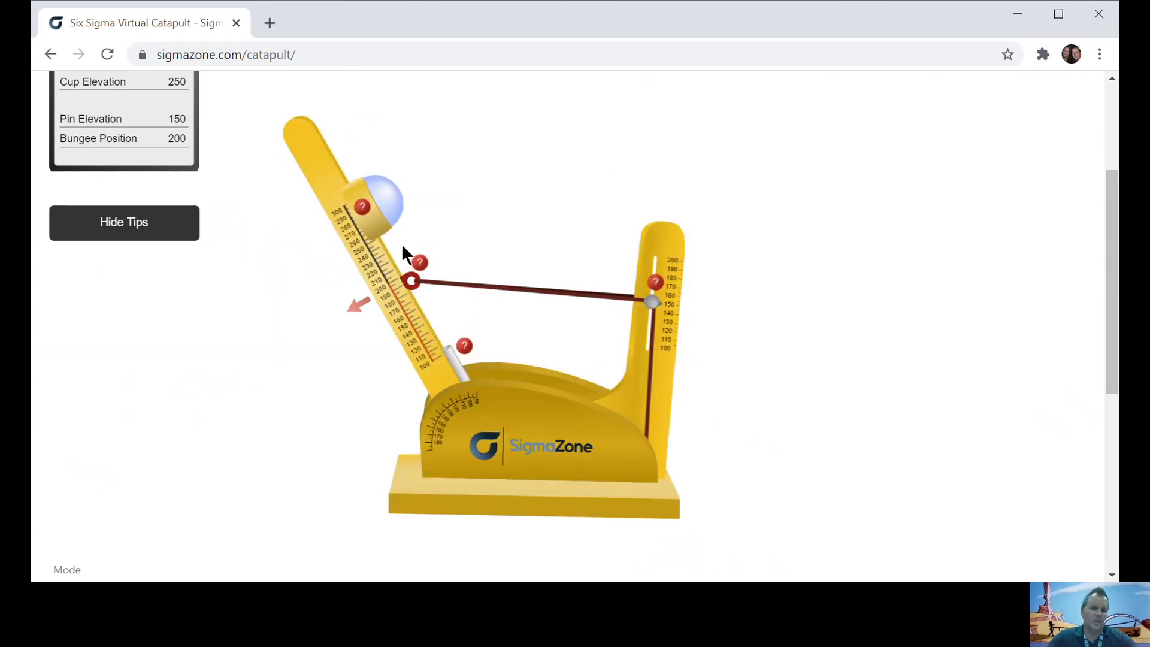
{"action": "mouse_move", "coordinate": [377, 209]}
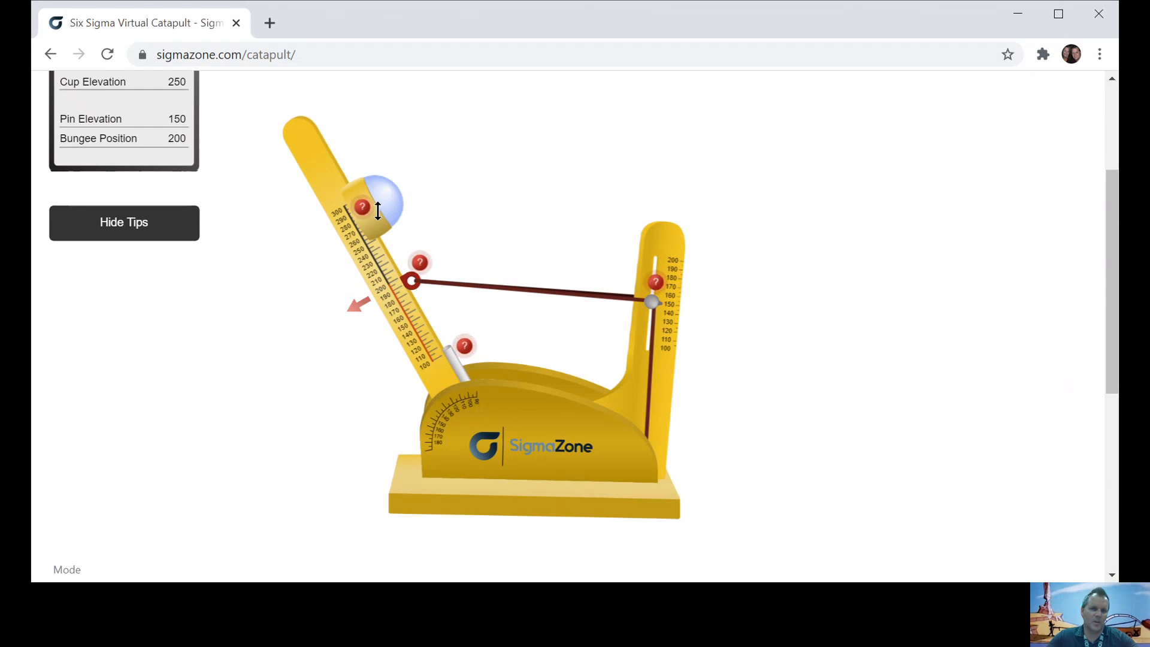
{"action": "left_click_drag", "start_coordinate": [378, 213], "coordinate": [337, 144]}
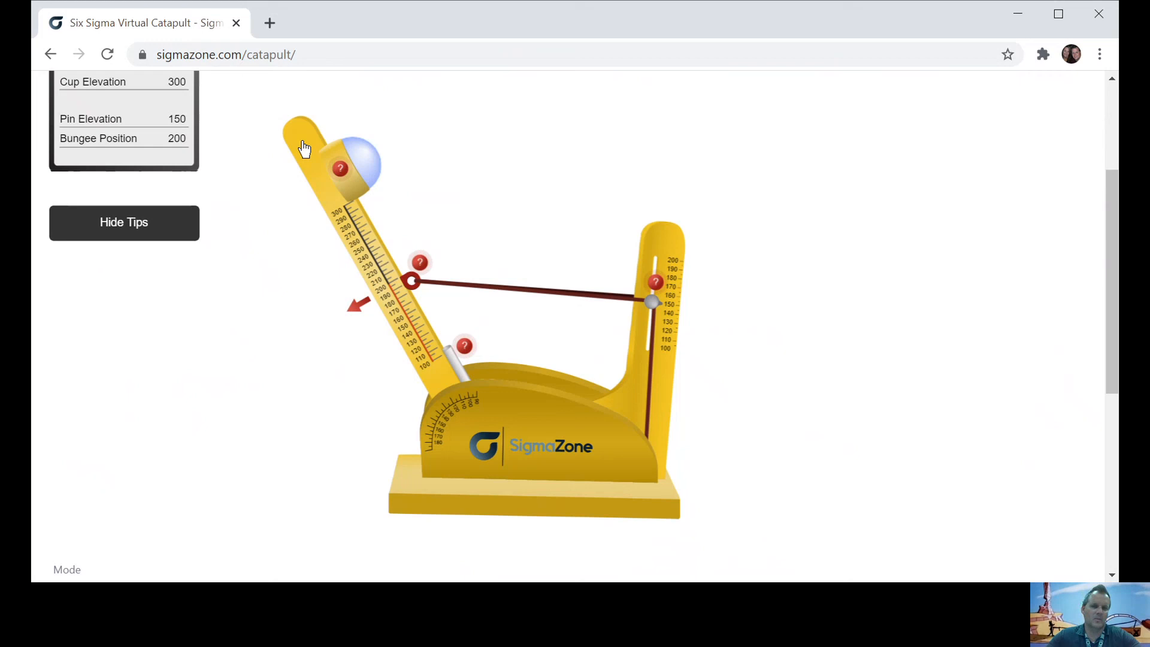
{"action": "left_click_drag", "start_coordinate": [302, 148], "coordinate": [124, 207]}
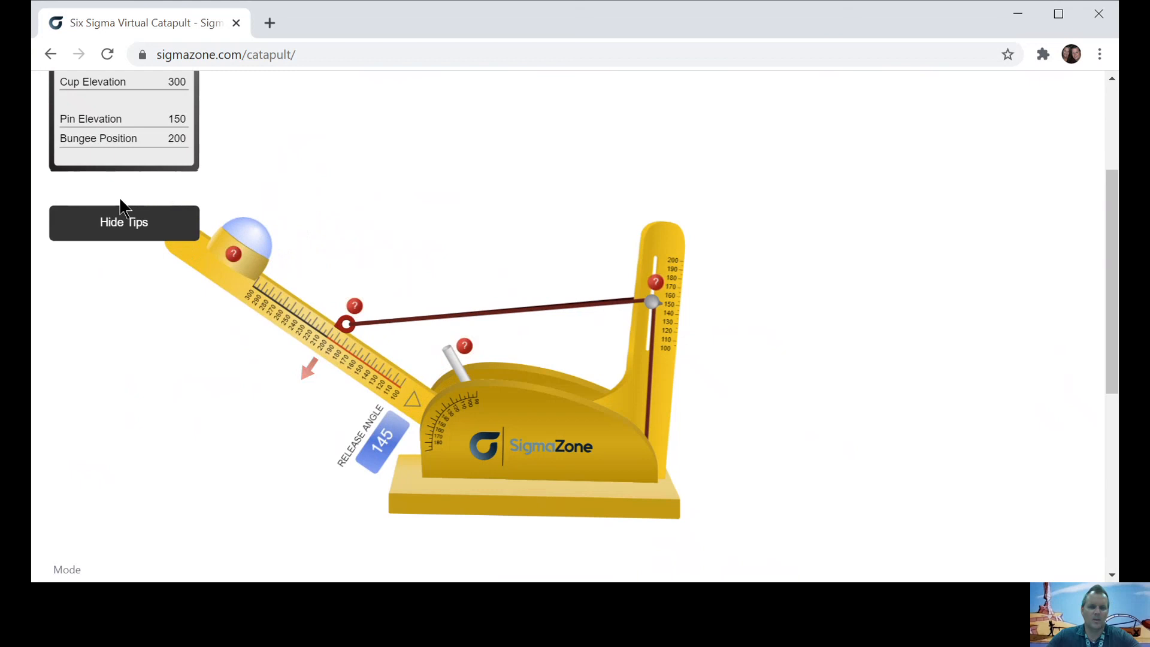
Step: Release the arm so the ball lands around 224 on the tape
{"action": "left_click_drag", "start_coordinate": [123, 207], "coordinate": [124, 208]}
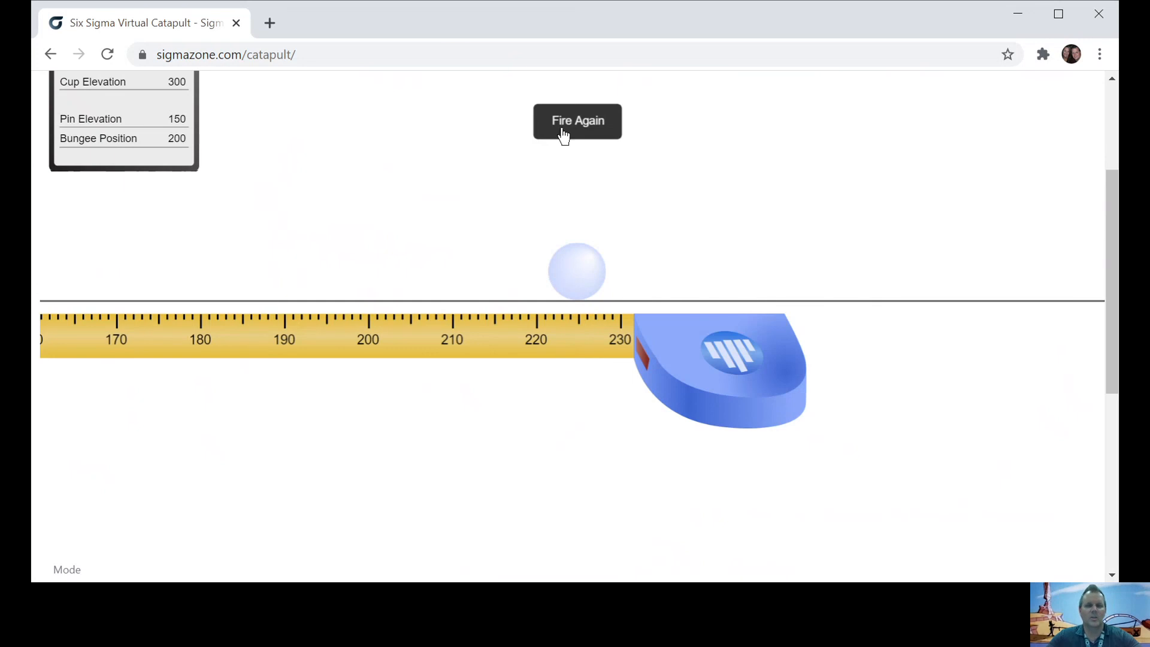
Step: Reset and fire a second cup-300 shot, landing around 217 on the tape
{"action": "left_click", "coordinate": [579, 124]}
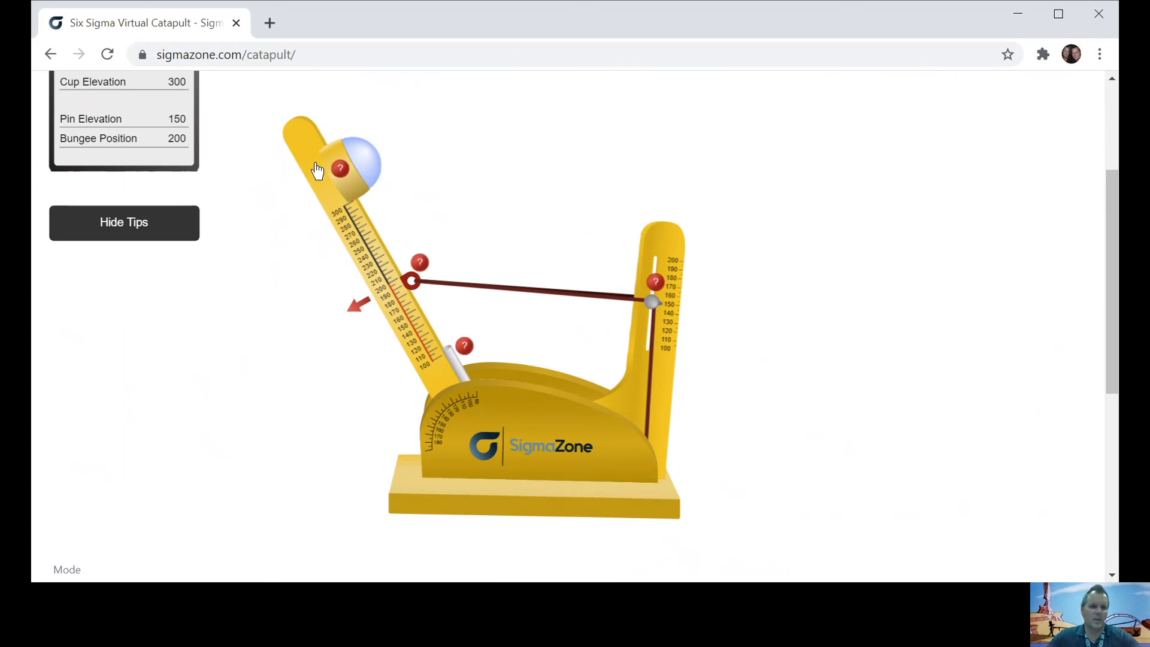
{"action": "left_click_drag", "start_coordinate": [319, 170], "coordinate": [204, 261]}
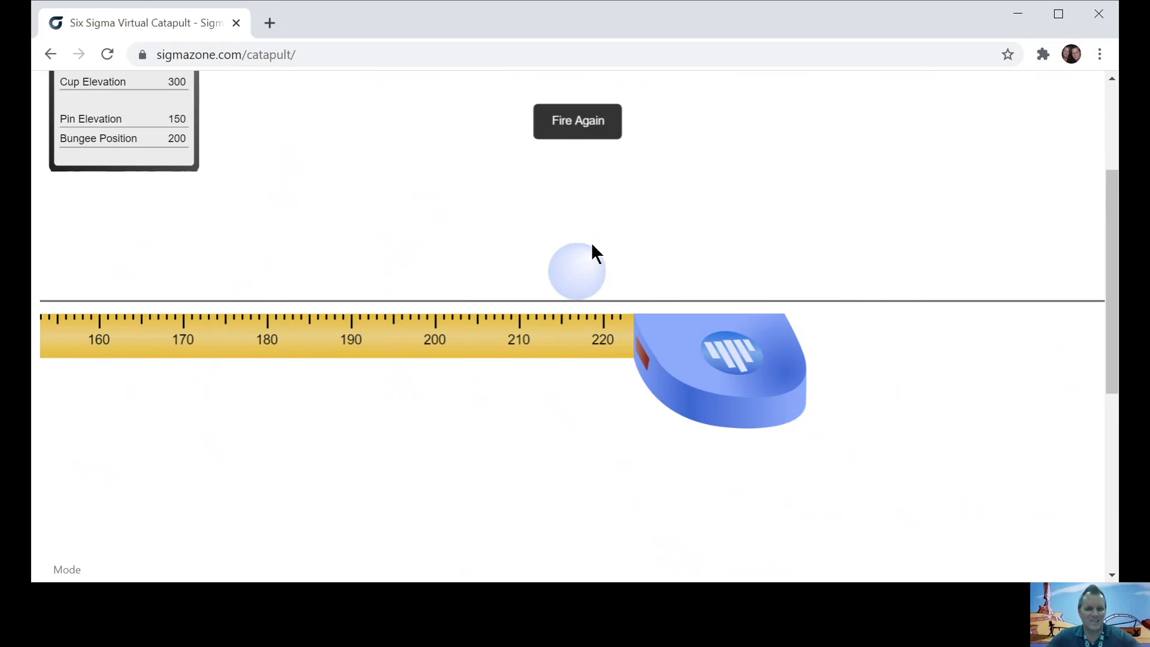
Step: Reset to the catapult setup and nudge the cup, leaving elevation at 300
{"action": "left_click", "coordinate": [600, 126]}
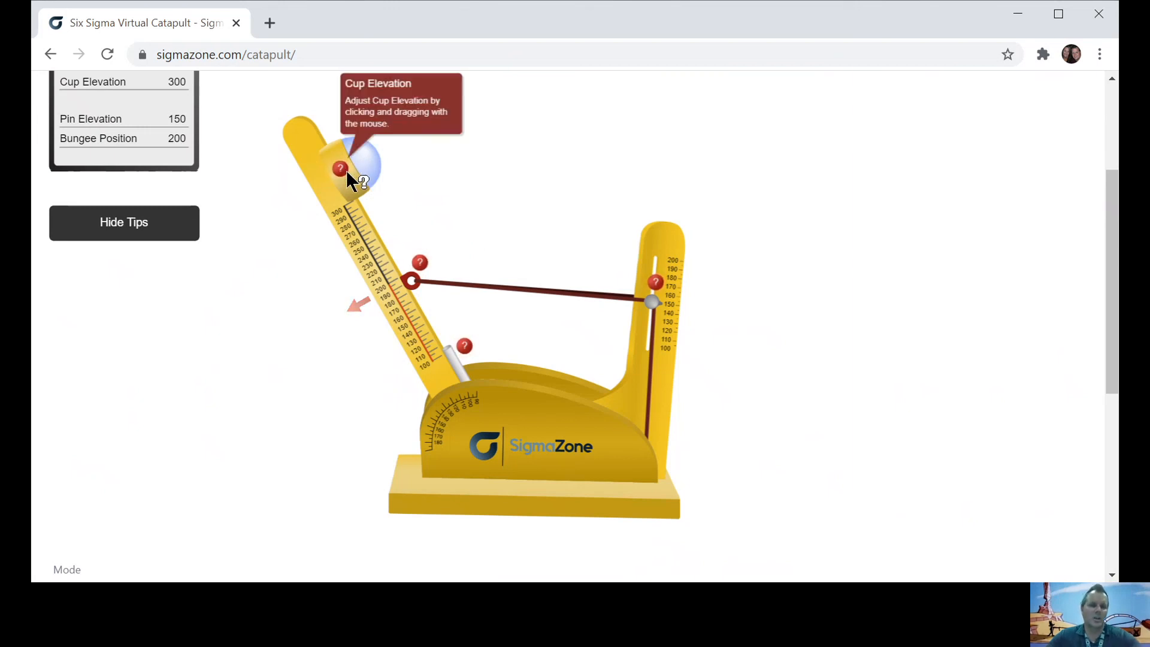
{"action": "mouse_move", "coordinate": [352, 183]}
{"action": "left_mouse_down"}
{"action": "mouse_move", "coordinate": [390, 277]}
{"action": "mouse_move", "coordinate": [350, 175]}
{"action": "left_mouse_up"}
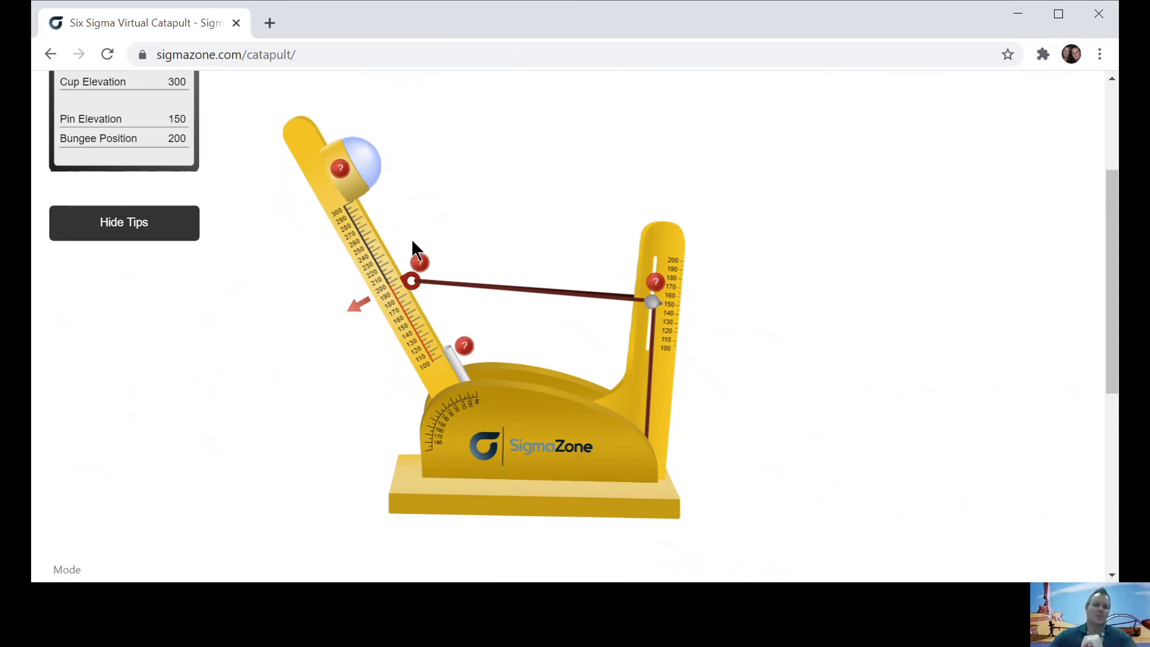
Step: Slide the cup down the arm until Cup Elevation reads 200 again
{"action": "left_click_drag", "start_coordinate": [342, 175], "coordinate": [404, 270]}
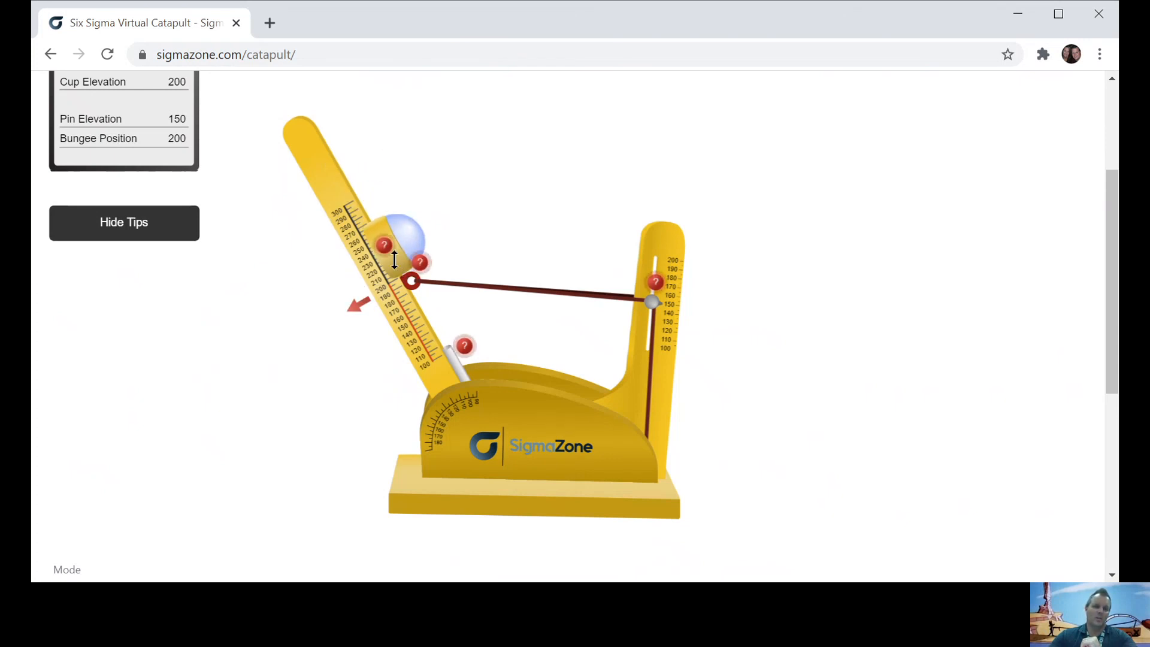
{"action": "mouse_move", "coordinate": [397, 258]}
{"action": "left_mouse_down"}
{"action": "mouse_move", "coordinate": [343, 198]}
{"action": "mouse_move", "coordinate": [350, 180]}
{"action": "left_mouse_up"}
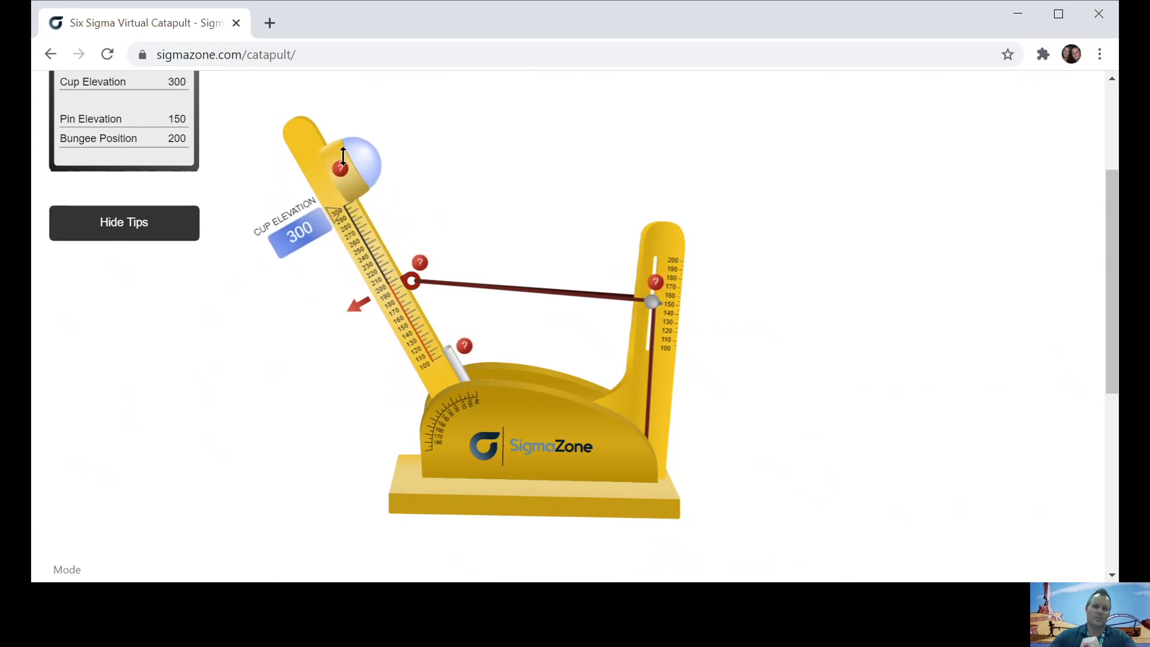
{"action": "left_click_drag", "start_coordinate": [350, 180], "coordinate": [395, 252]}
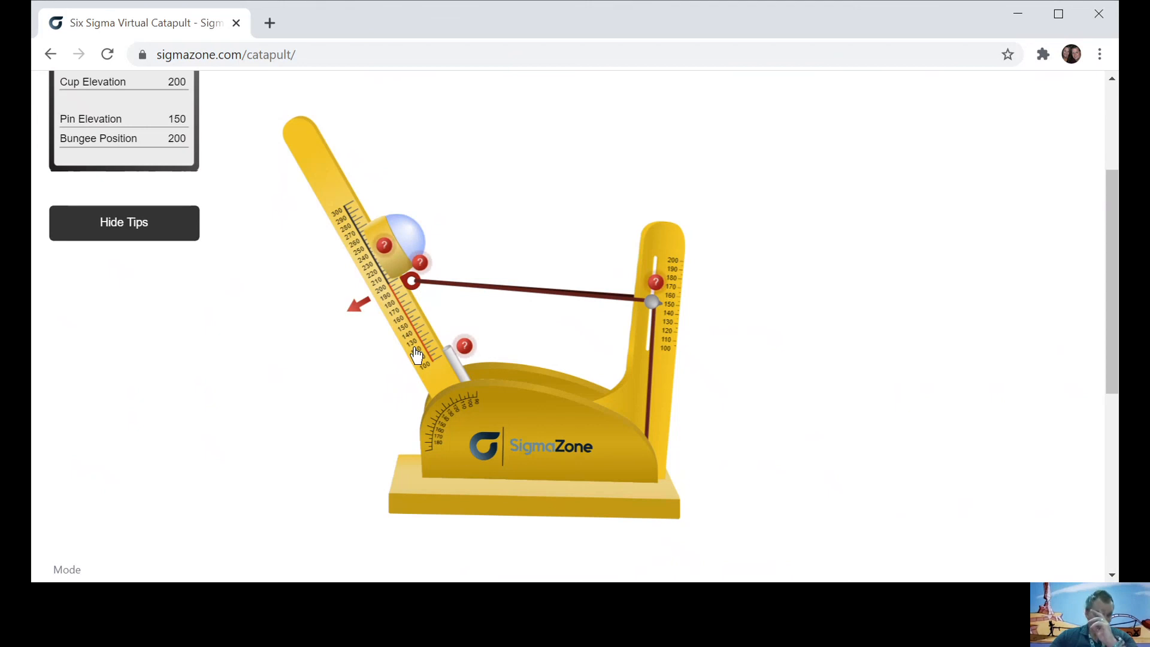